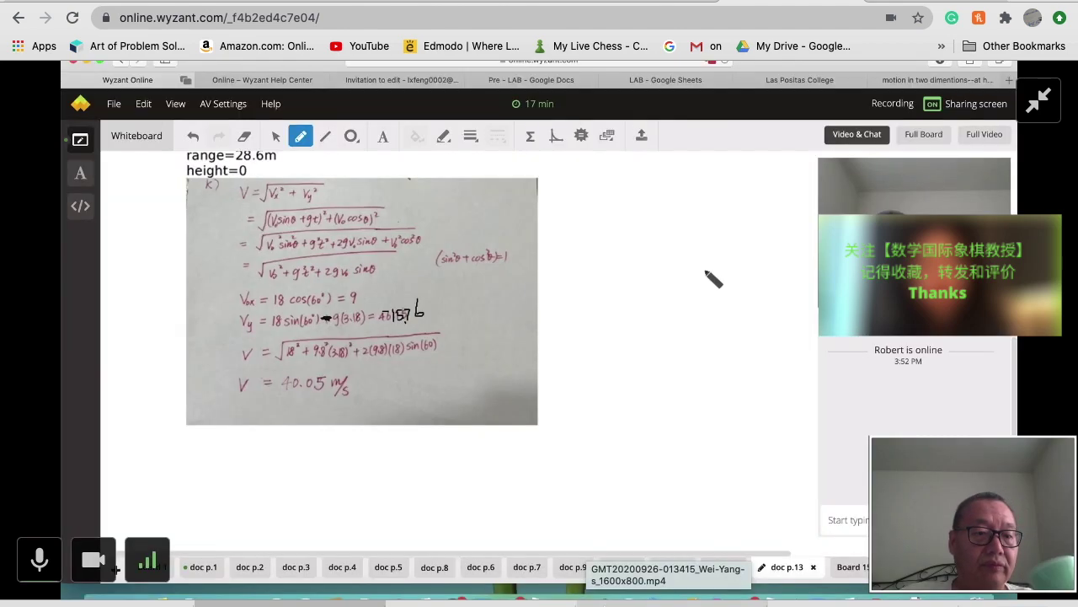
# Step: Open the Motion in two Dimensions - LAB spreadsheet, passing through the lab instructions document and the Las Positas College page
pyautogui.click(930, 80)
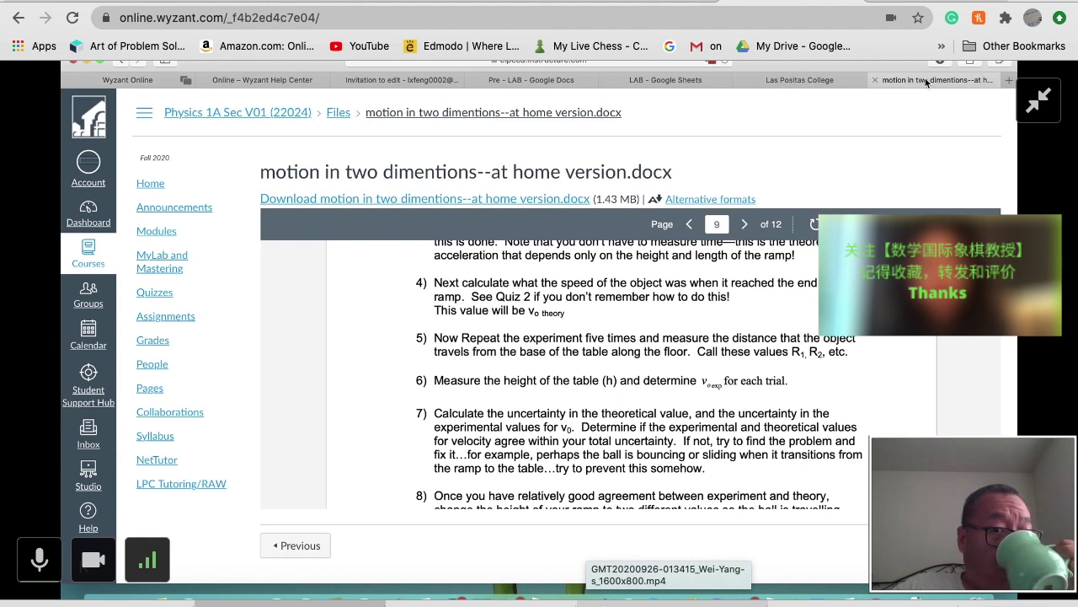
pyautogui.click(793, 79)
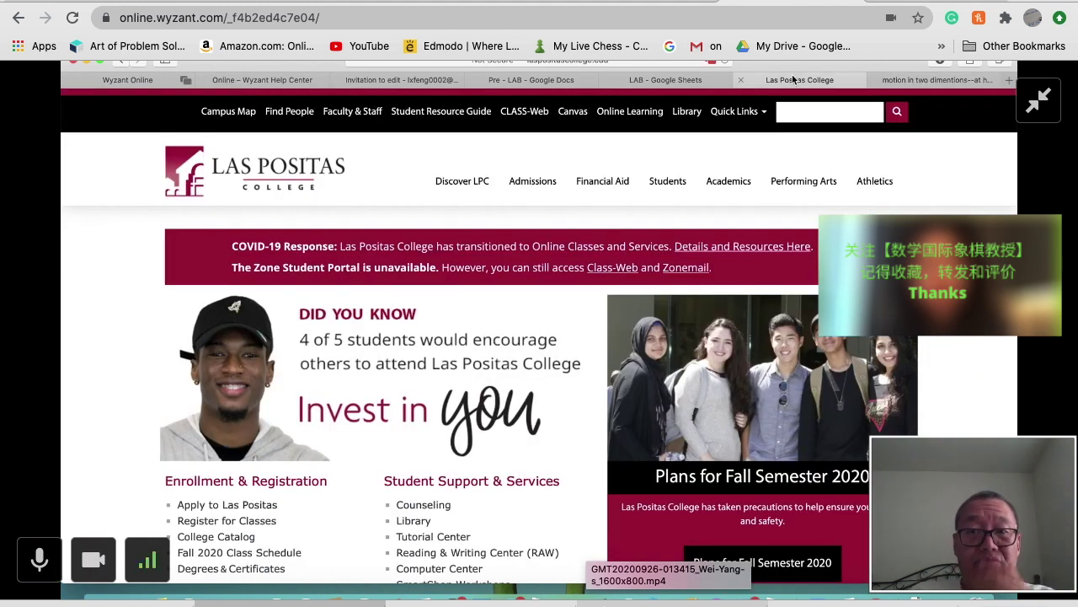
pyautogui.click(666, 80)
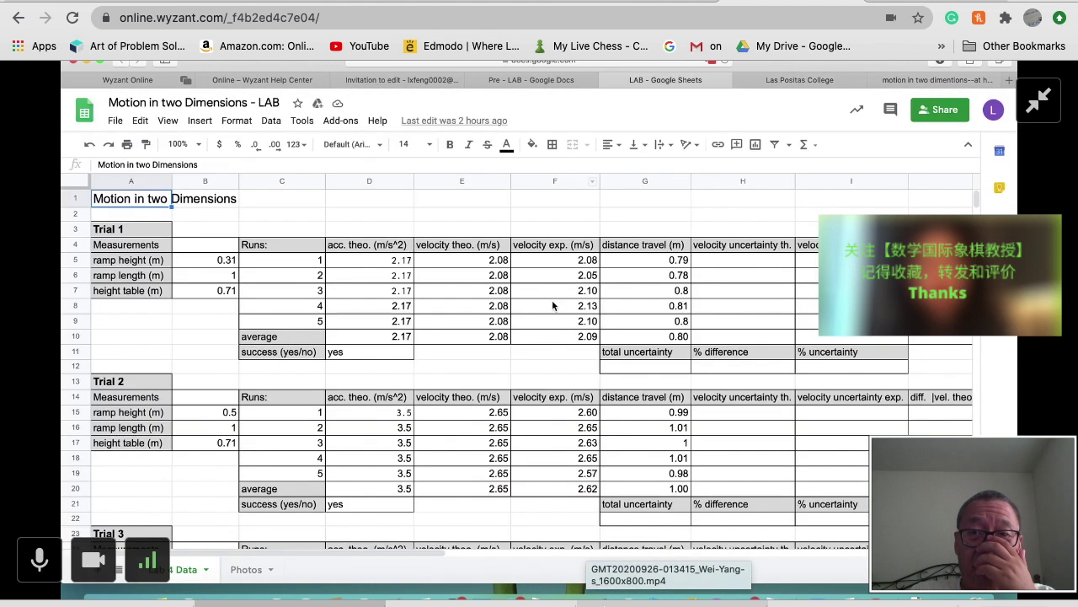
# Step: Examine the theoretical acceleration formulas for Trial 1's first three runs in D5 to D7, highlighting the full formula in D5
pyautogui.click(396, 264)
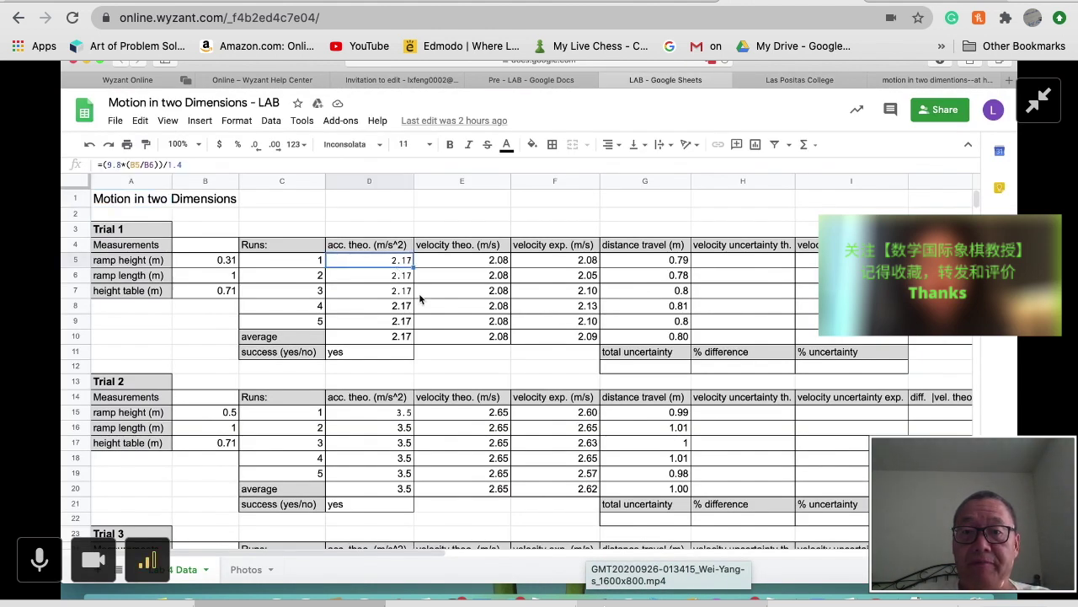
pyautogui.click(364, 275)
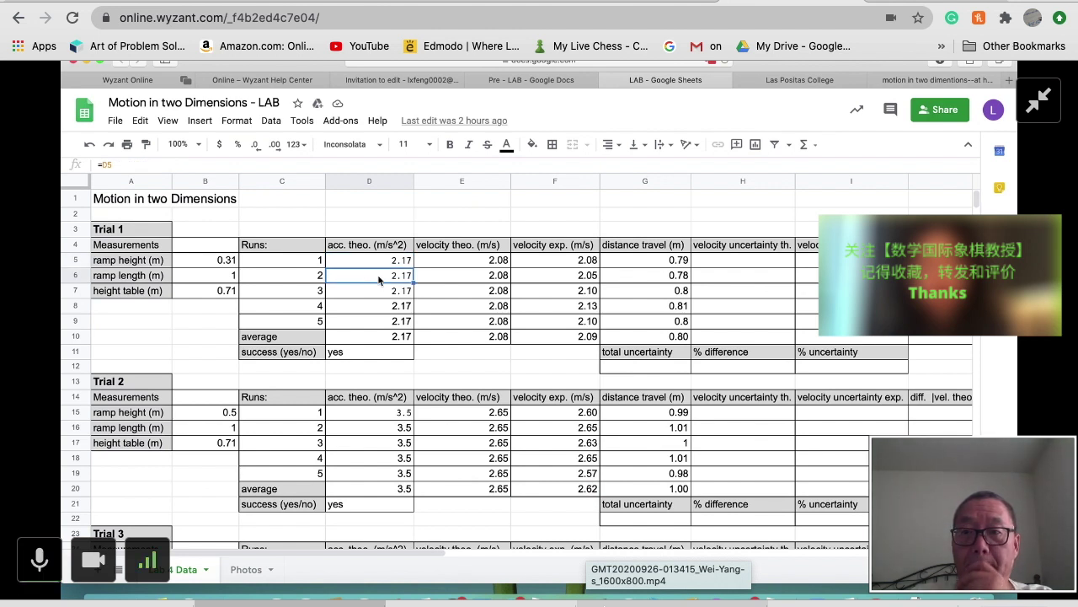
pyautogui.click(412, 265)
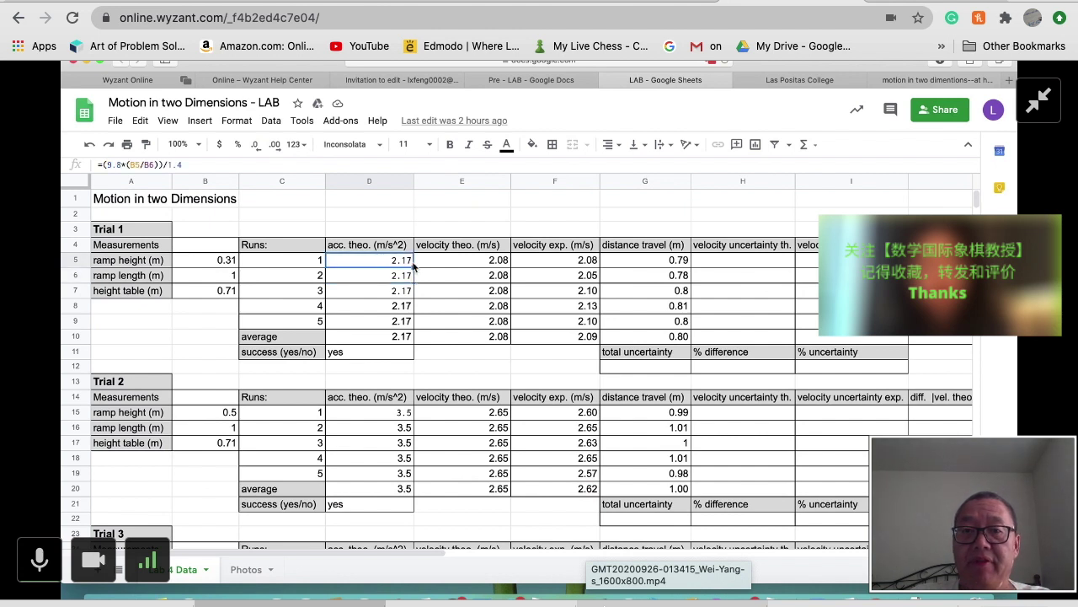
pyautogui.moveTo(204, 165); pyautogui.dragTo(106, 165)
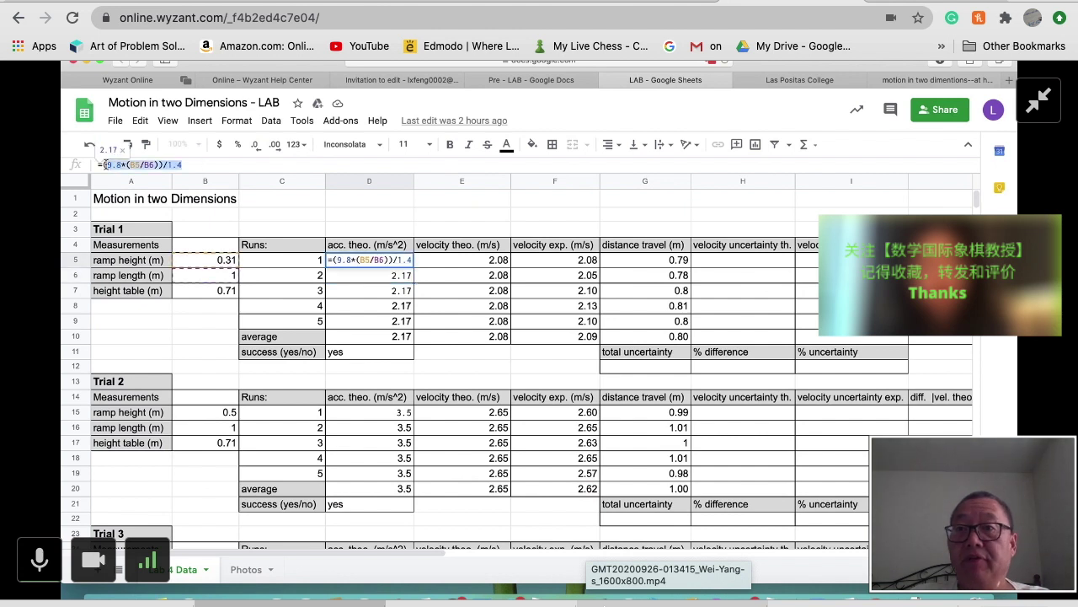
pyautogui.click(381, 277)
pyautogui.click(369, 294)
pyautogui.click(383, 273)
pyautogui.click(397, 263)
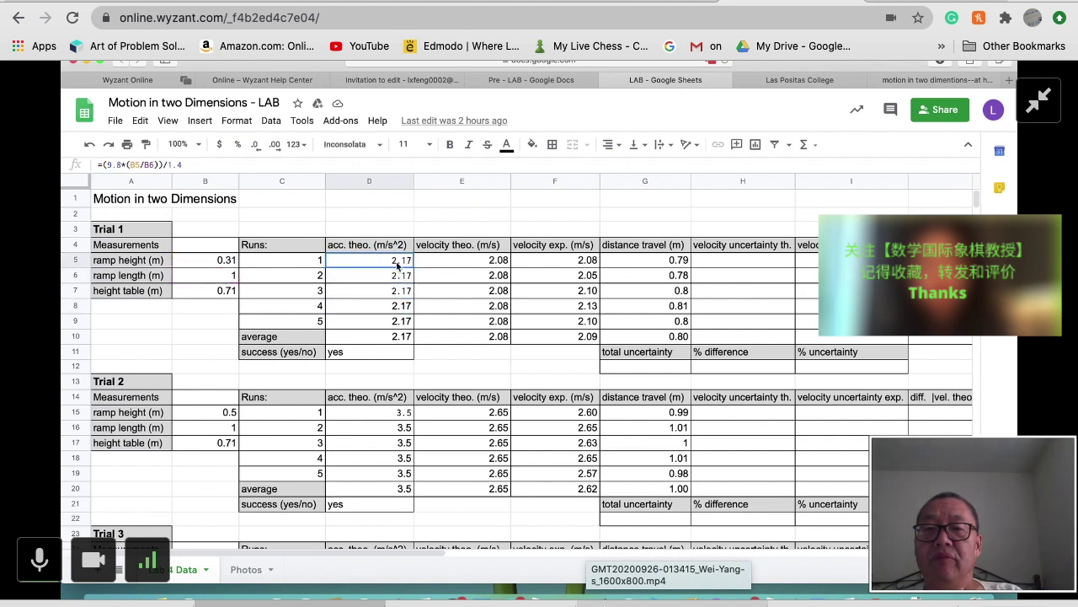
pyautogui.click(189, 164)
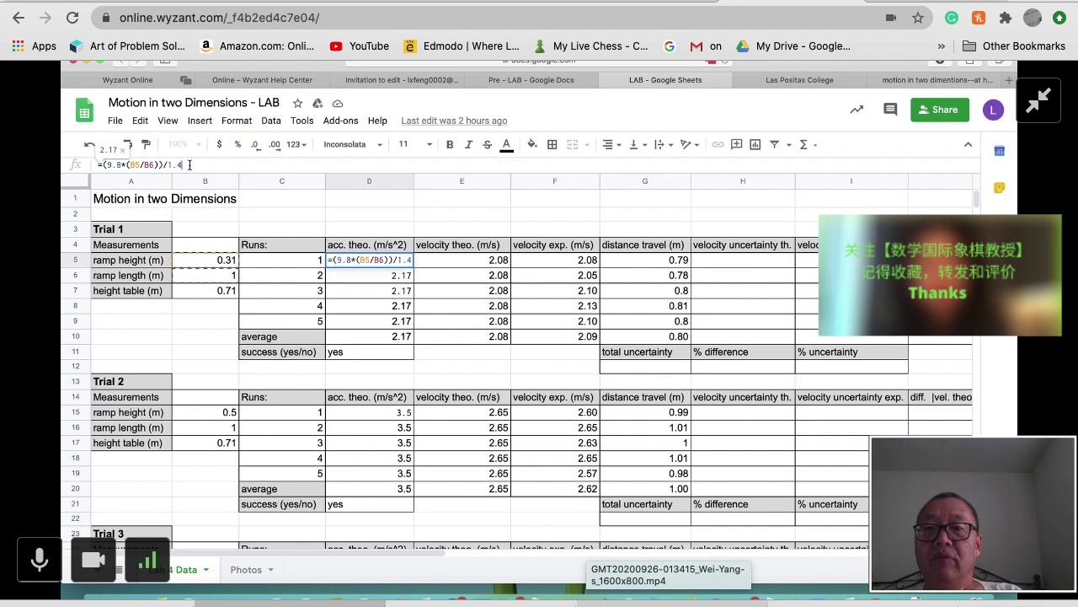
pyautogui.moveTo(190, 164); pyautogui.dragTo(95, 166)
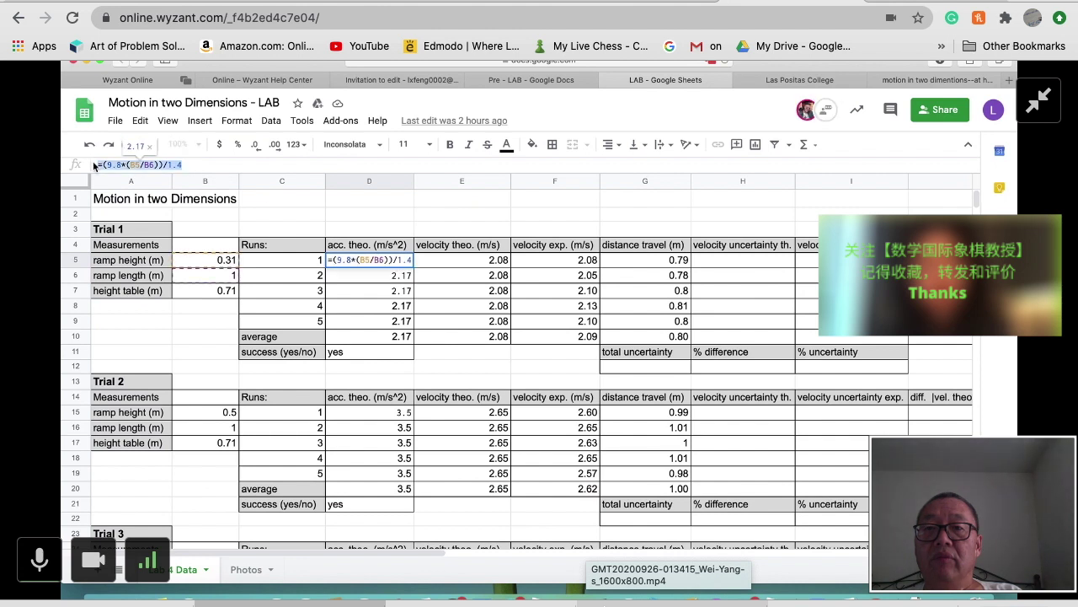
# Step: Check the theoretical velocity formula in E8 and review the data tables and uncertainty columns of Trials 1 to 3
pyautogui.click(498, 305)
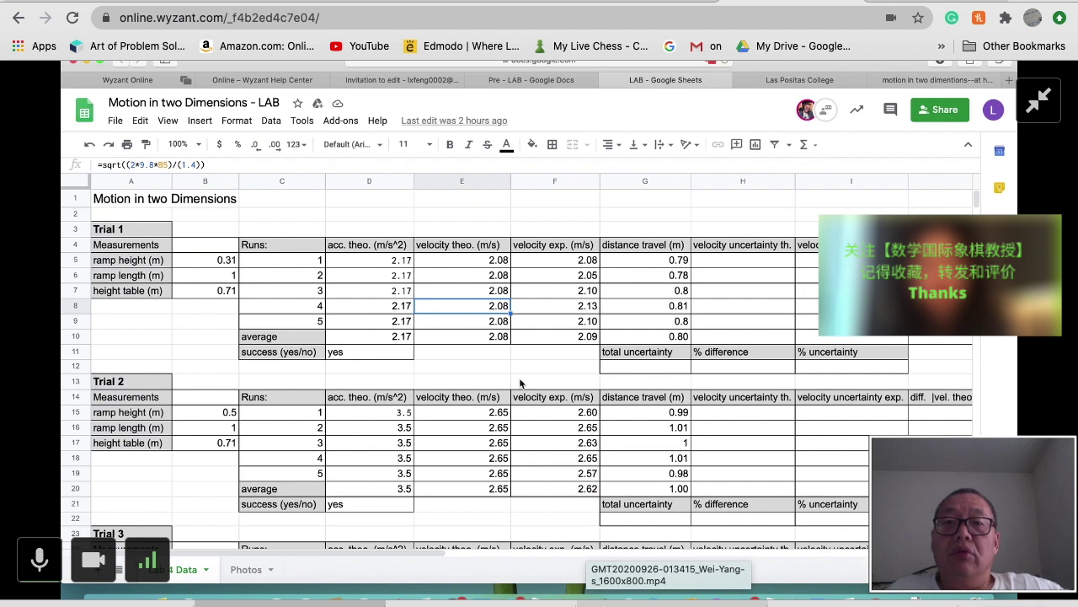
pyautogui.scroll(-1, 521, 383)
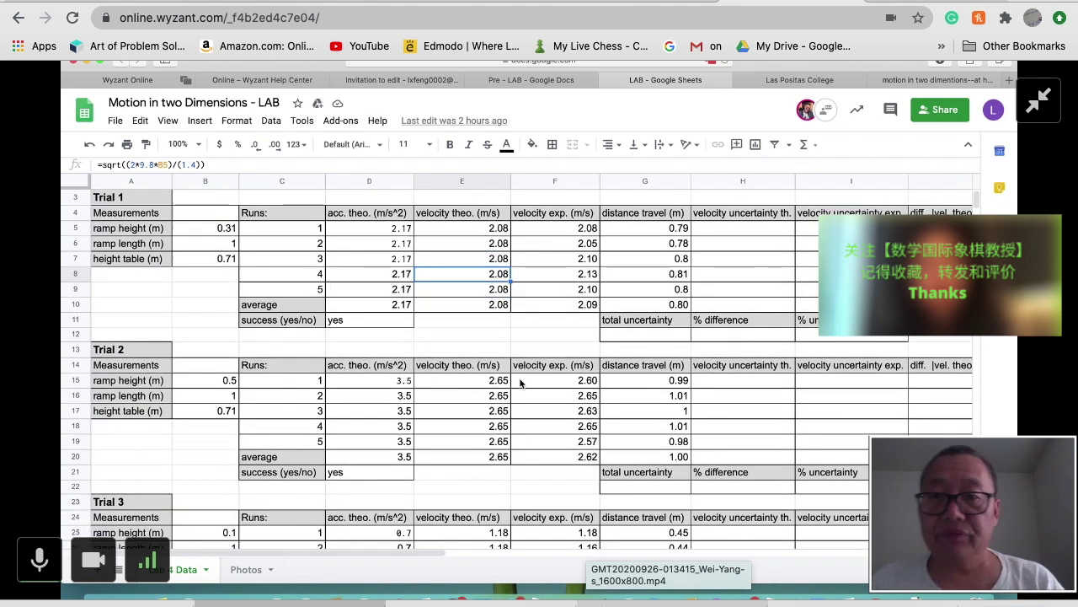
pyautogui.scroll(-3, 521, 384)
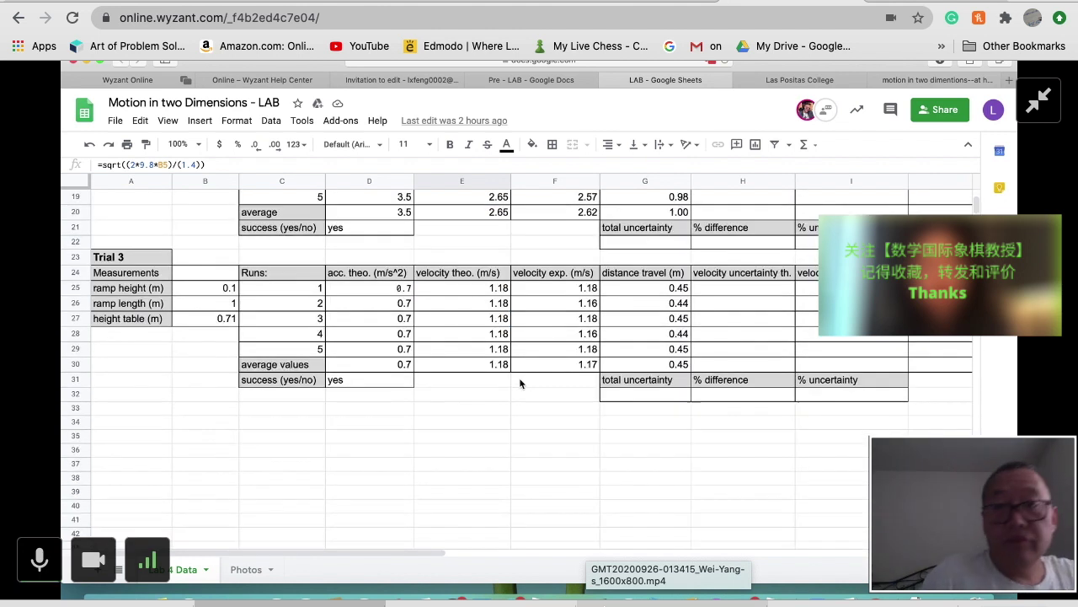
pyautogui.scroll(3, 521, 383)
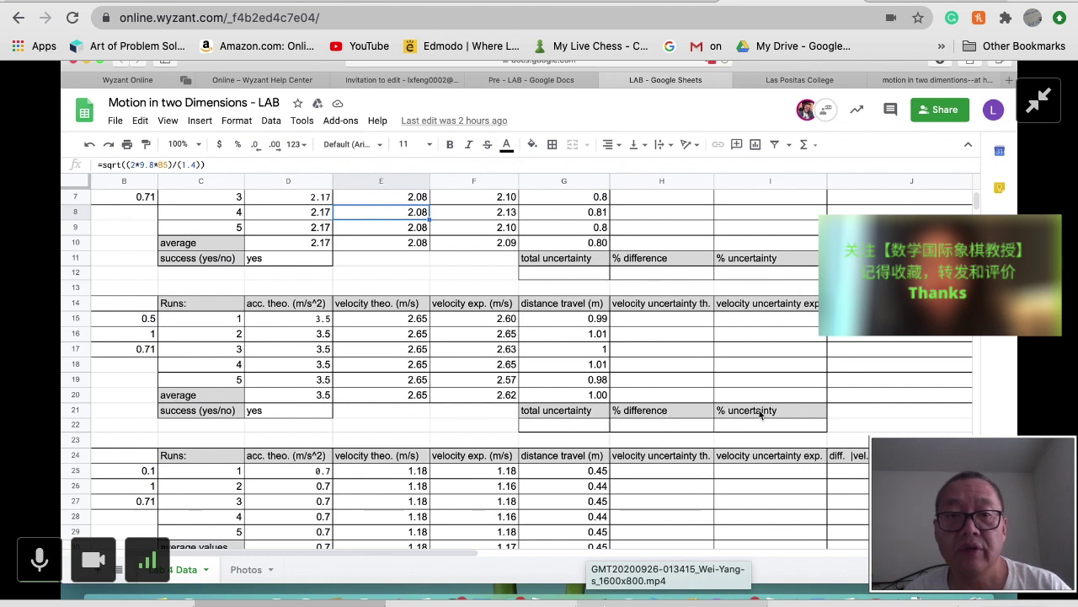
pyautogui.scroll(3, 757, 416)
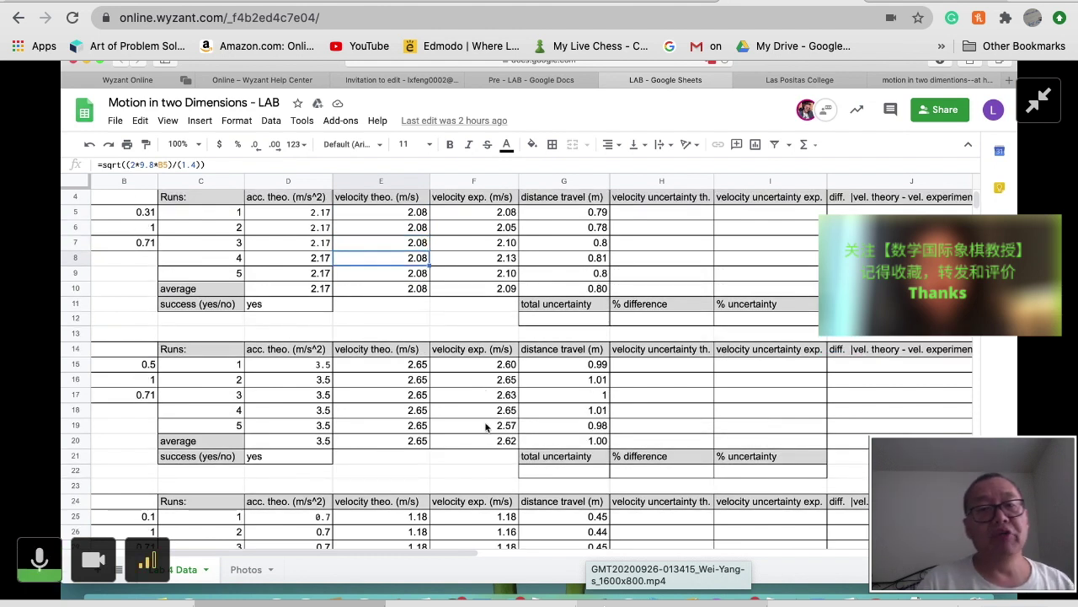
pyautogui.scroll(1, 486, 427)
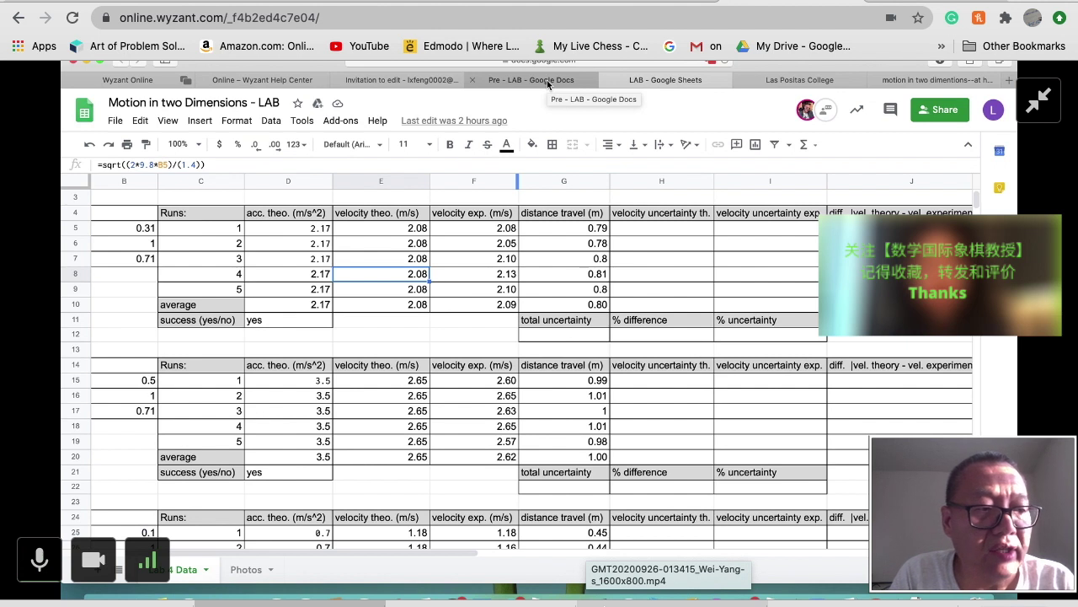
pyautogui.scroll(2, 536, 326)
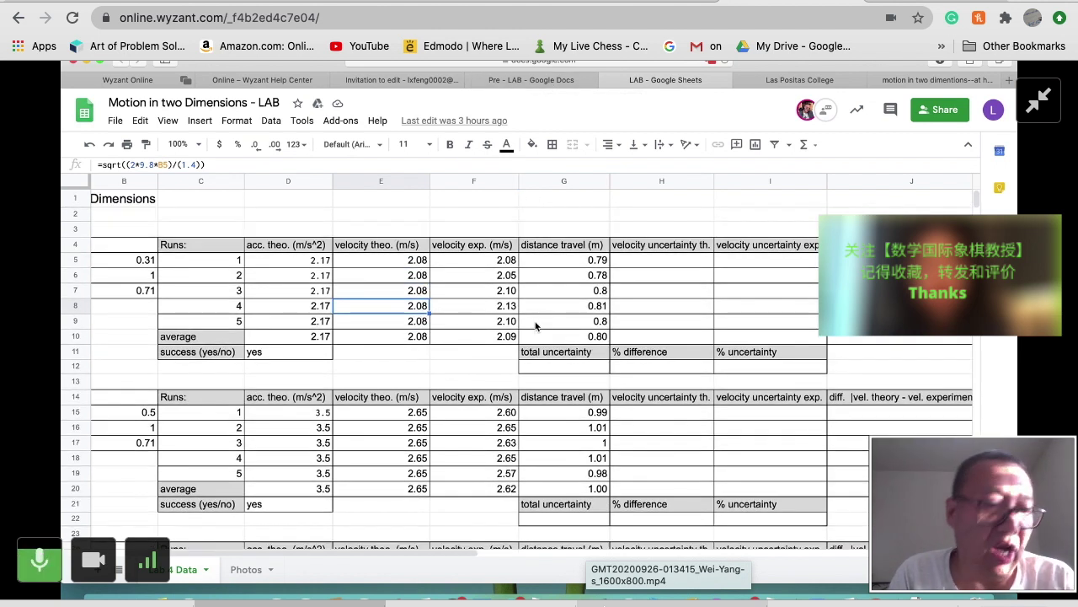
pyautogui.scroll(-2, 536, 327)
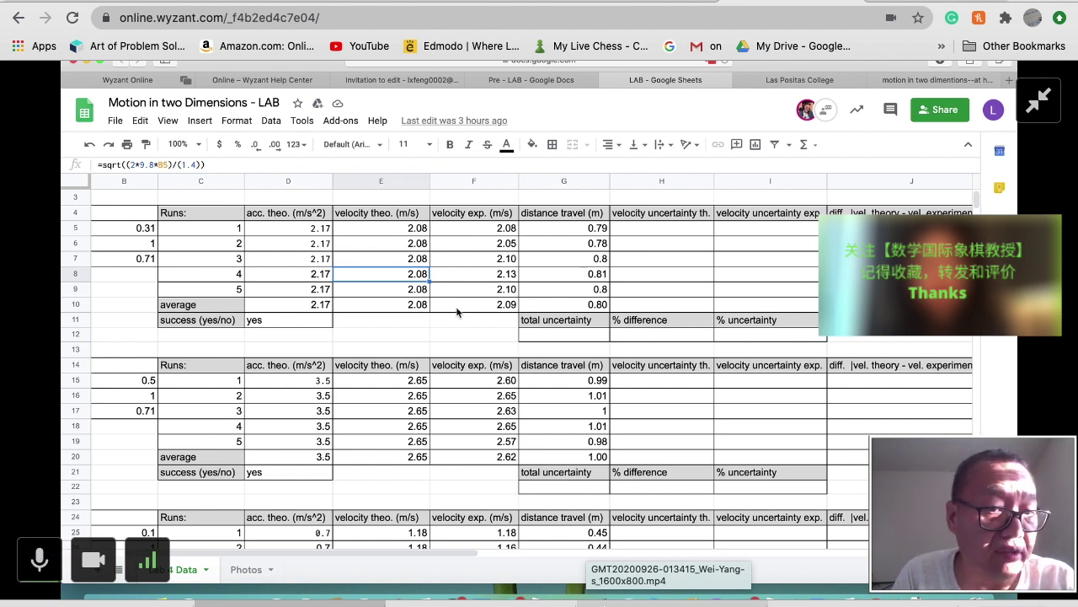
# Step: Compare the theoretical and experimental velocity formulas run by run for Trial 1, runs 1 to 4
pyautogui.click(473, 257)
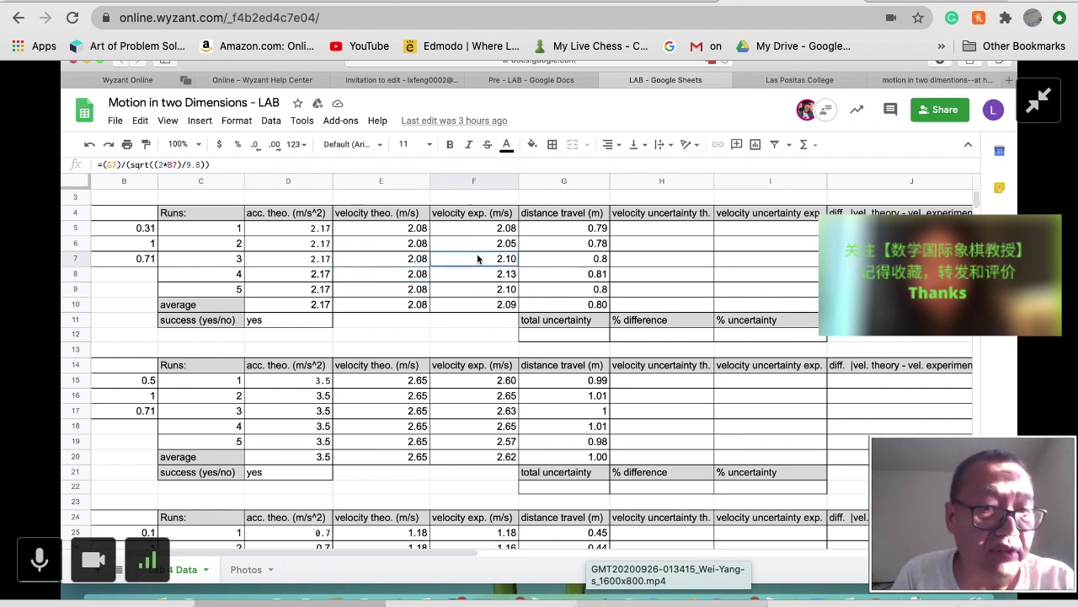
pyautogui.click(382, 234)
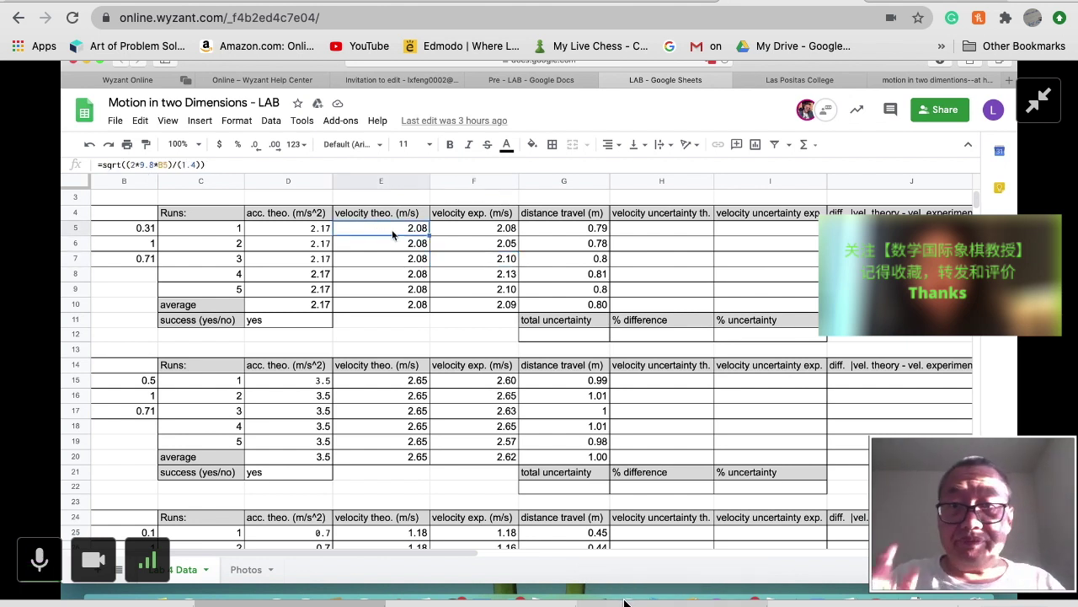
pyautogui.click(456, 234)
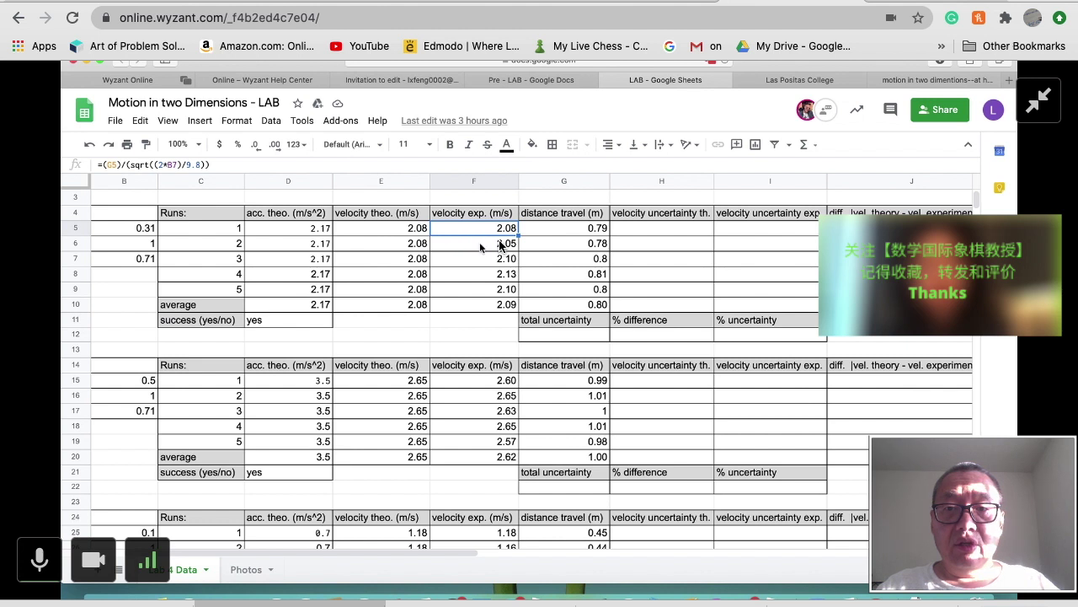
pyautogui.click(412, 246)
pyautogui.click(451, 247)
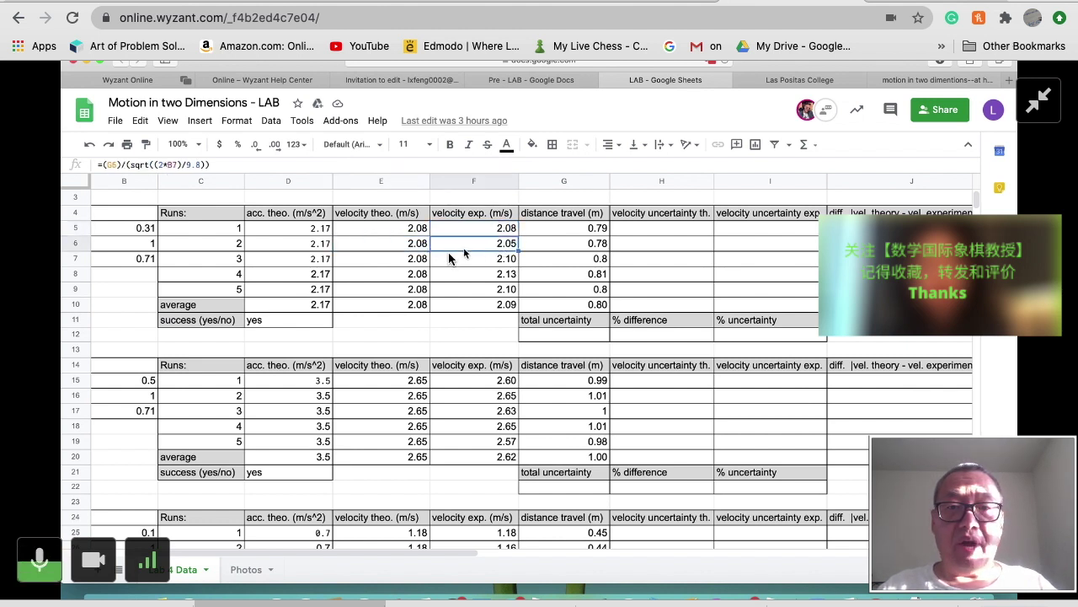
pyautogui.click(413, 259)
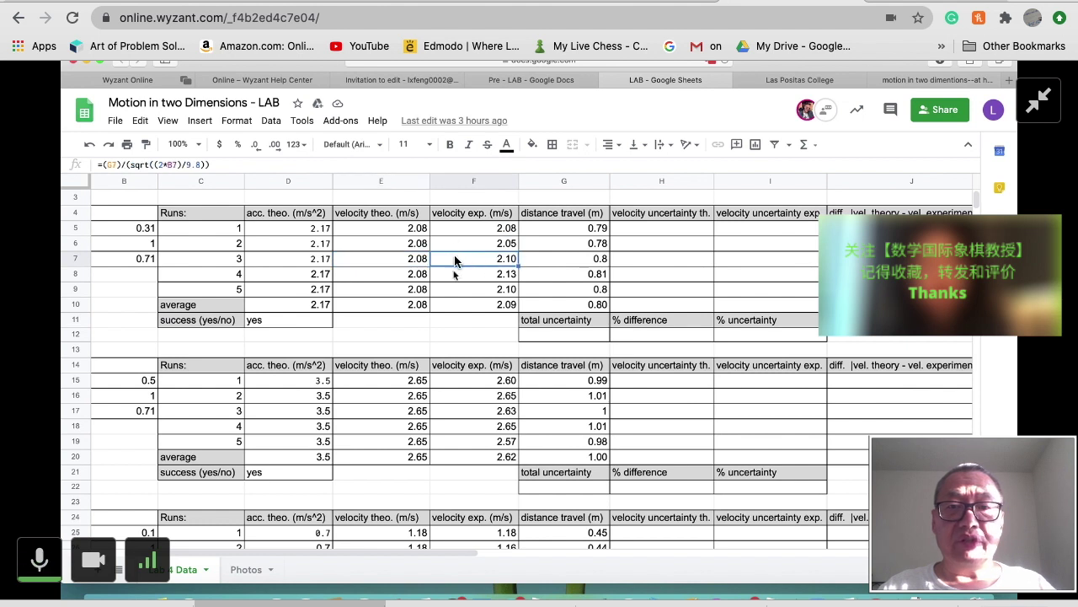
pyautogui.click(412, 274)
pyautogui.click(457, 274)
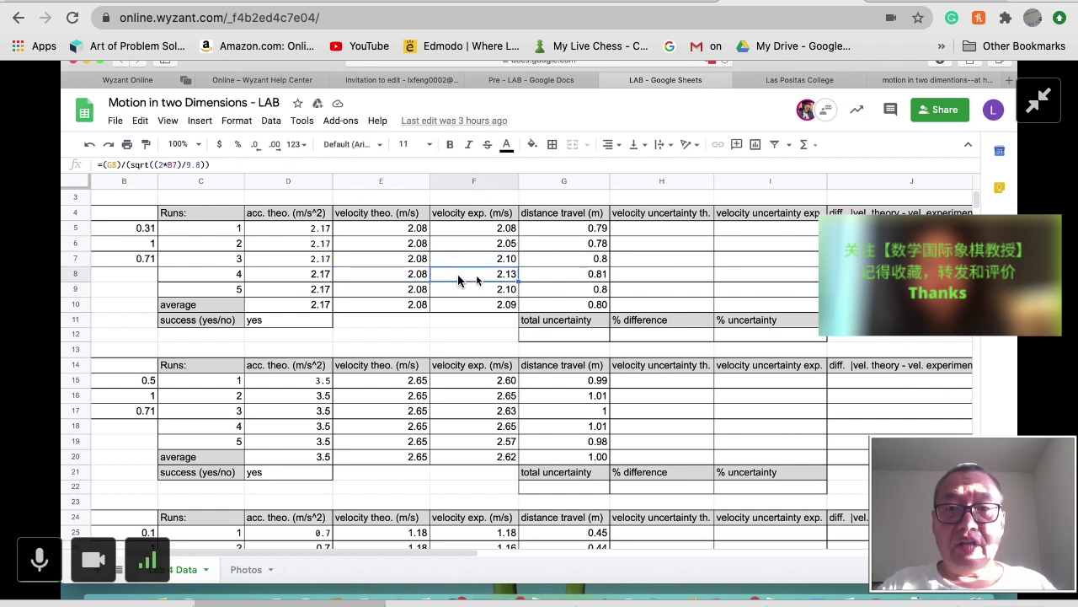
# Step: Recheck Trial 1's theoretical and experimental velocities for runs 2 to 5, ending at run 5 in F9
pyautogui.scroll(1, 476, 274)
pyautogui.scroll(1, 476, 274)
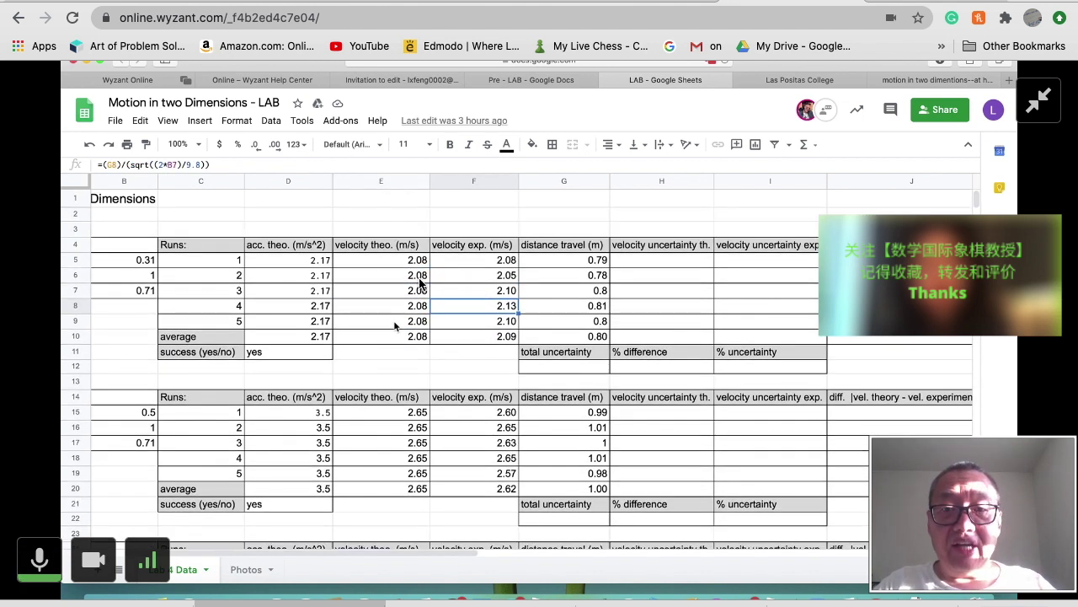
pyautogui.click(413, 324)
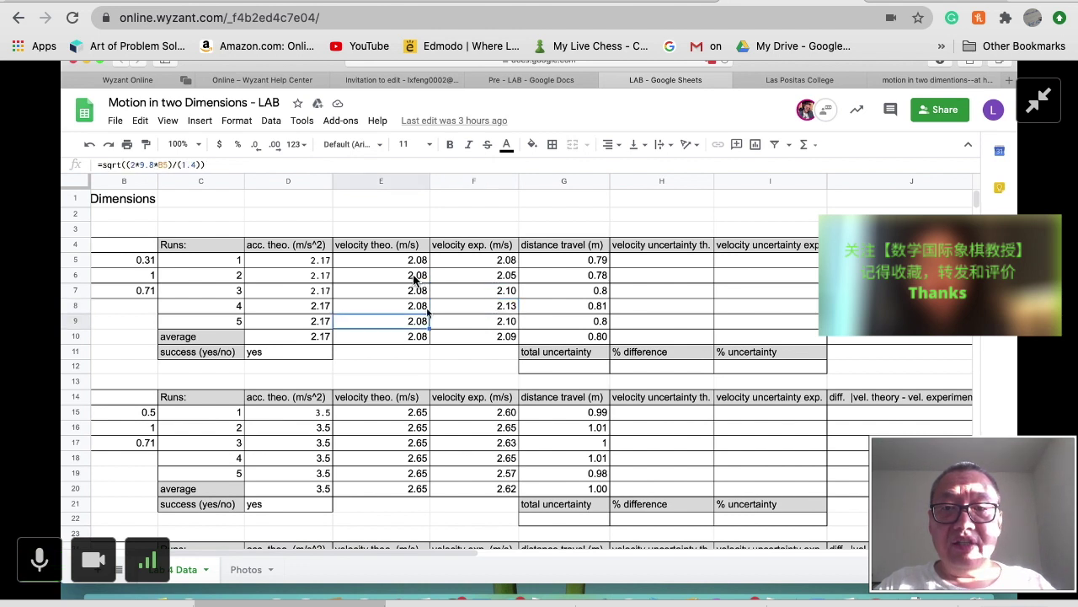
pyautogui.click(420, 281)
pyautogui.click(466, 276)
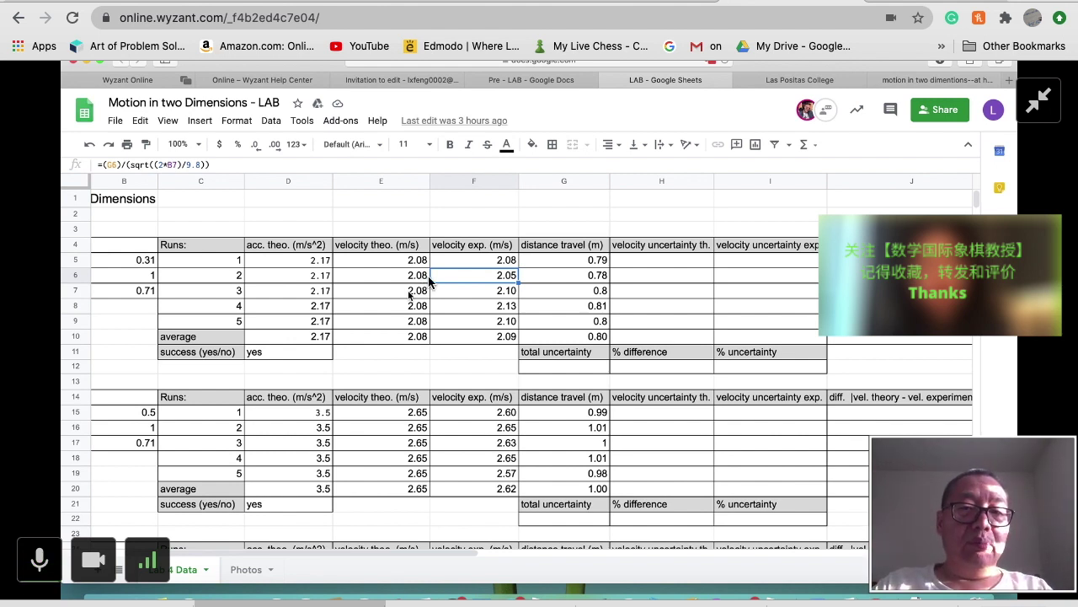
pyautogui.click(481, 300)
pyautogui.click(416, 296)
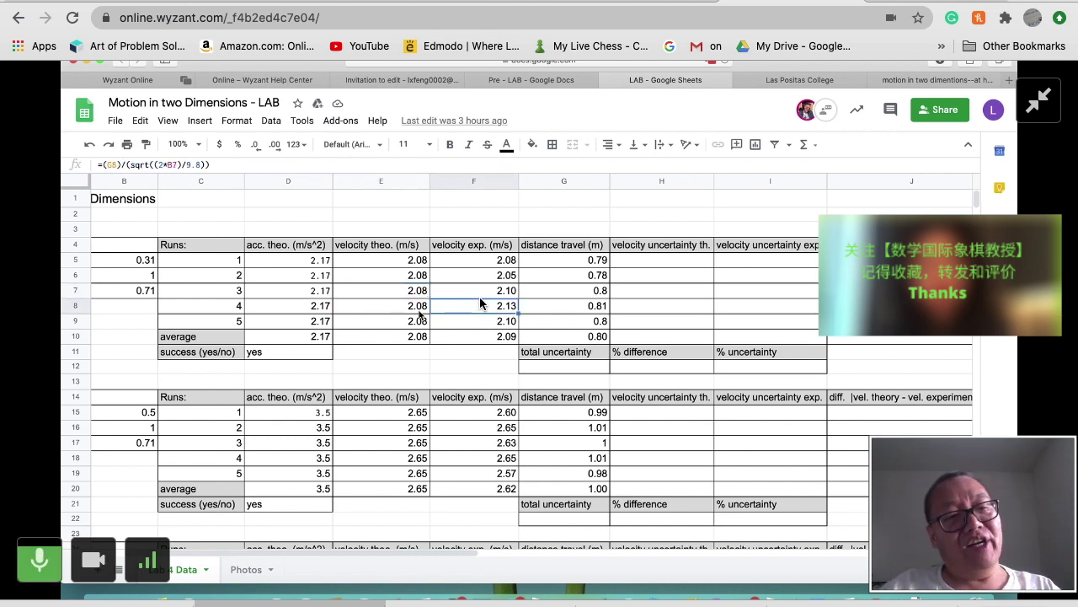
pyautogui.click(415, 312)
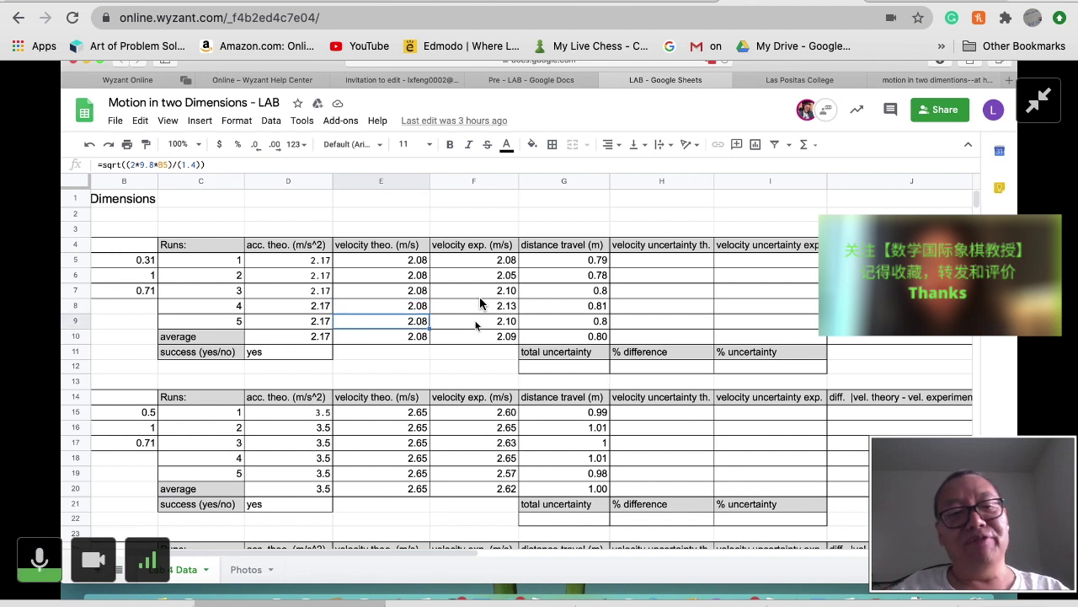
pyautogui.click(476, 321)
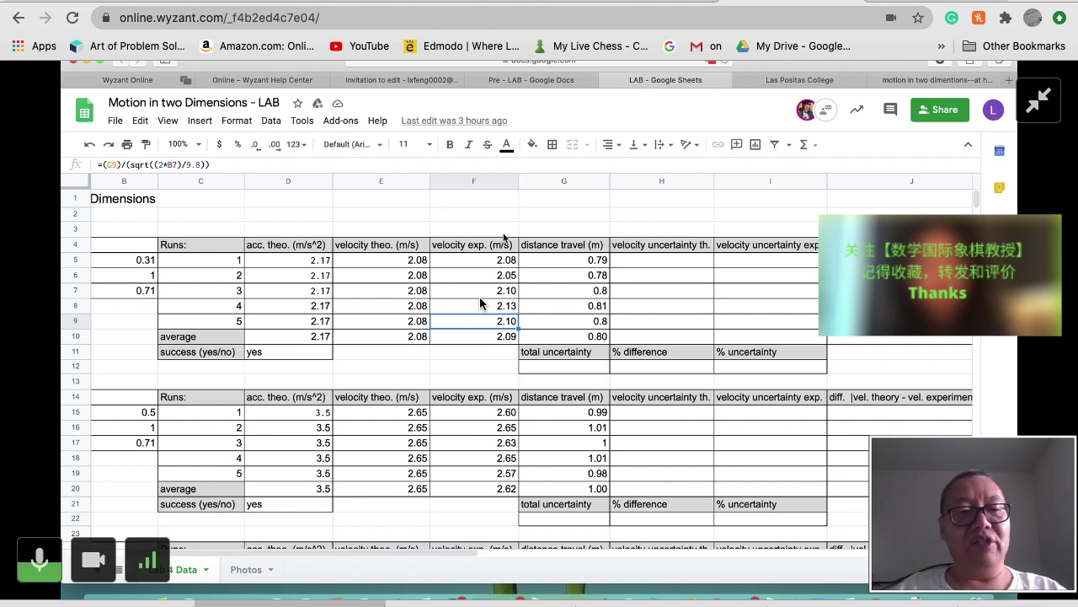
# Step: Review Trial 1's velocities for runs 1 and 2, ending at run 2's empty velocity uncertainty cell H6
pyautogui.scroll(-2, 481, 299)
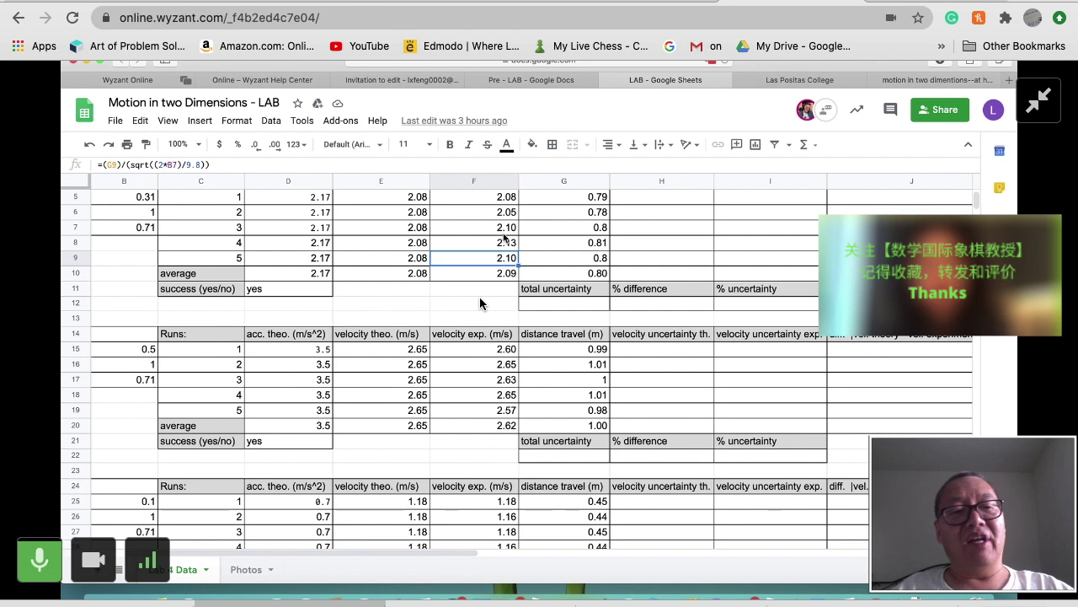
pyautogui.scroll(2, 481, 303)
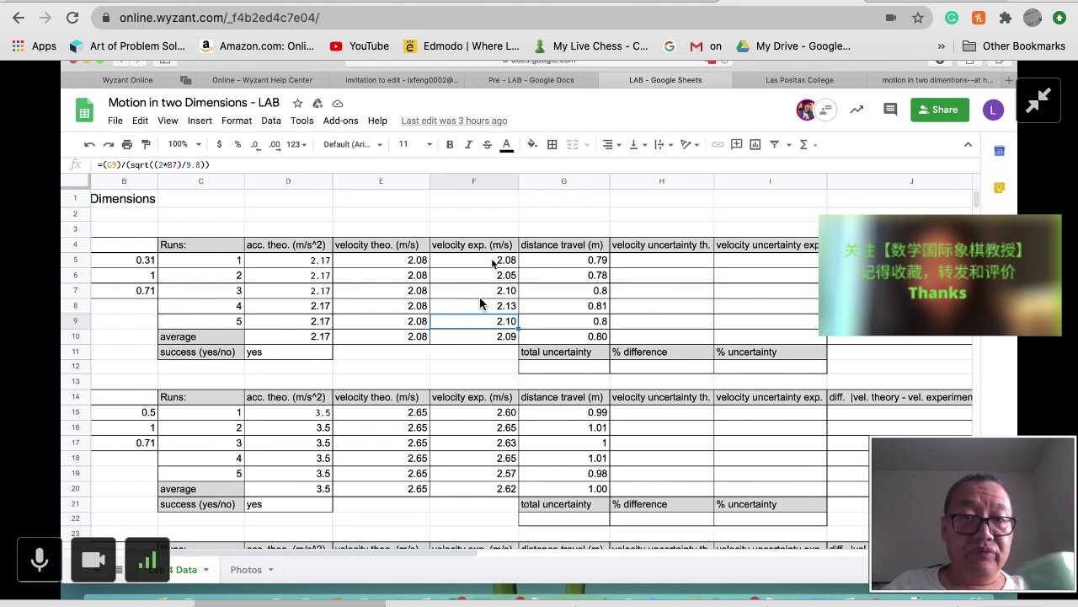
pyautogui.click(493, 262)
pyautogui.click(383, 266)
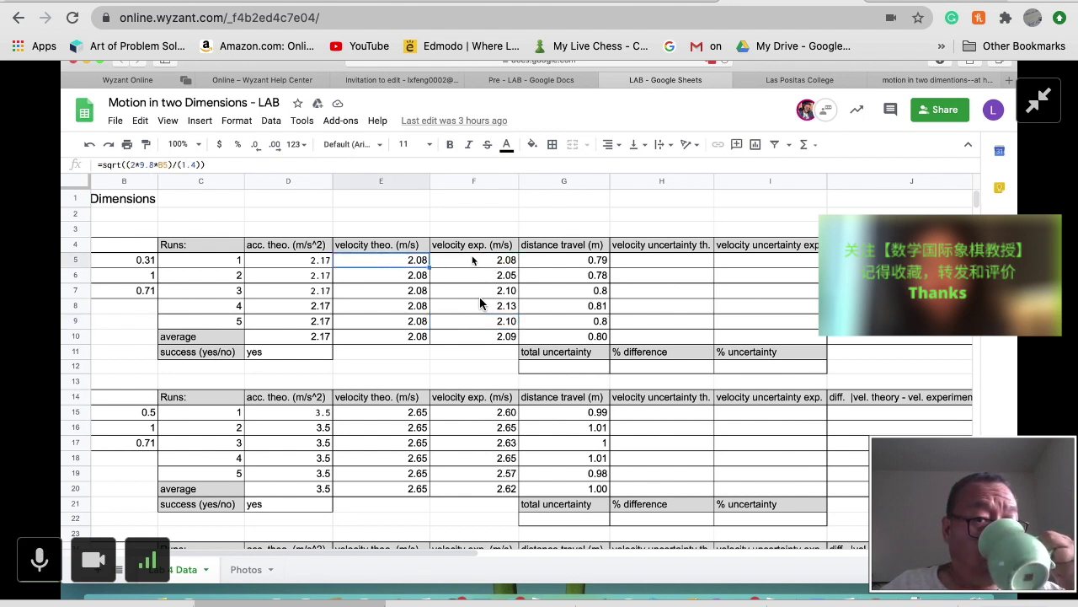
pyautogui.click(228, 265)
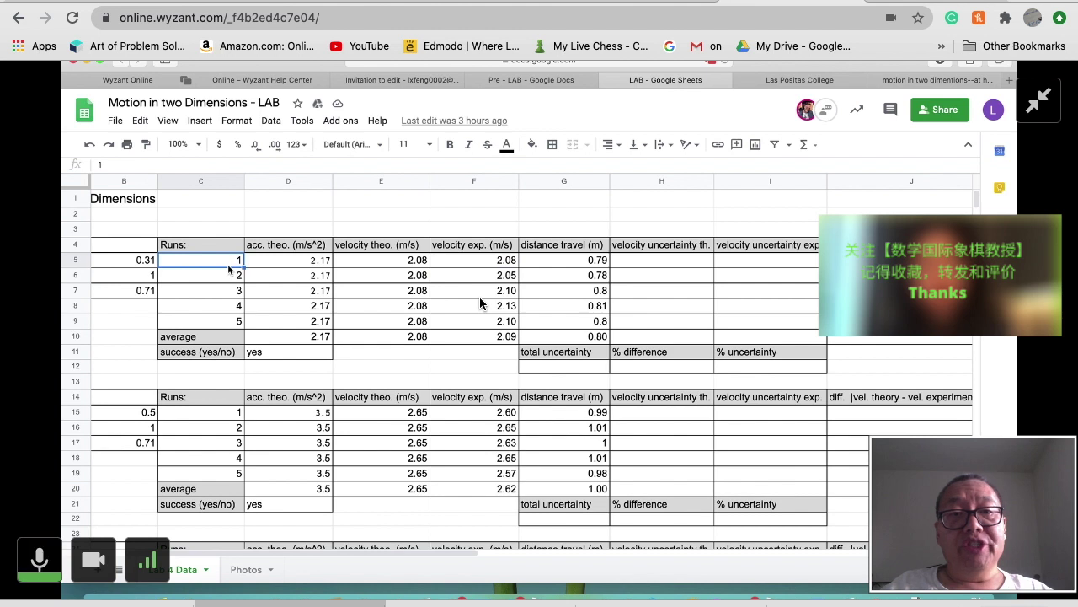
pyautogui.click(446, 264)
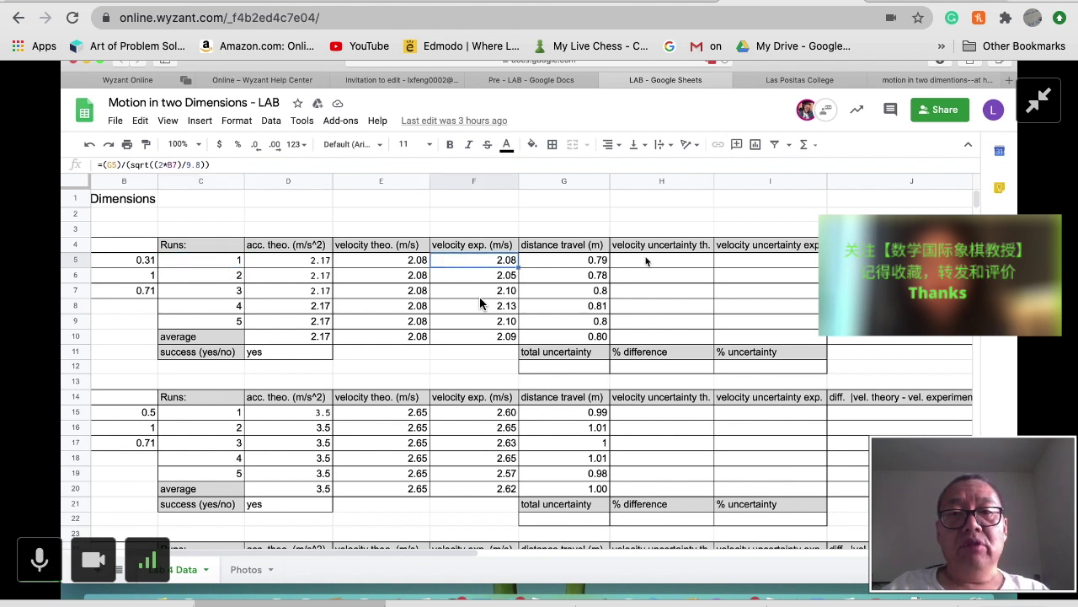
pyautogui.click(419, 274)
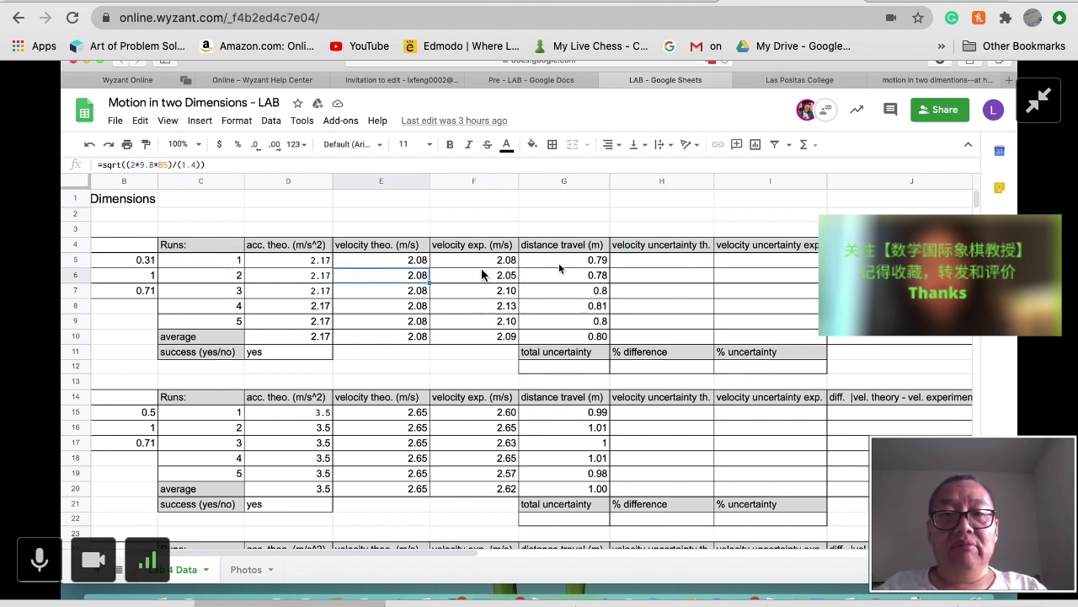
pyautogui.click(649, 276)
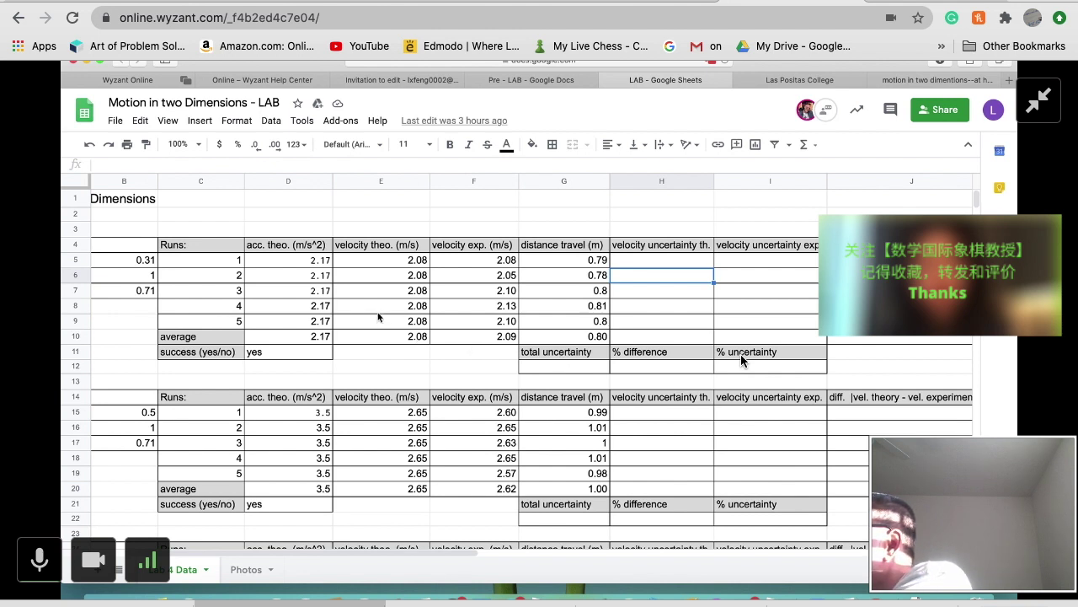
# Step: Look at the Gmail invitation to edit the lab spreadsheet and return to the Wyzant Online whiteboard
pyautogui.click(403, 81)
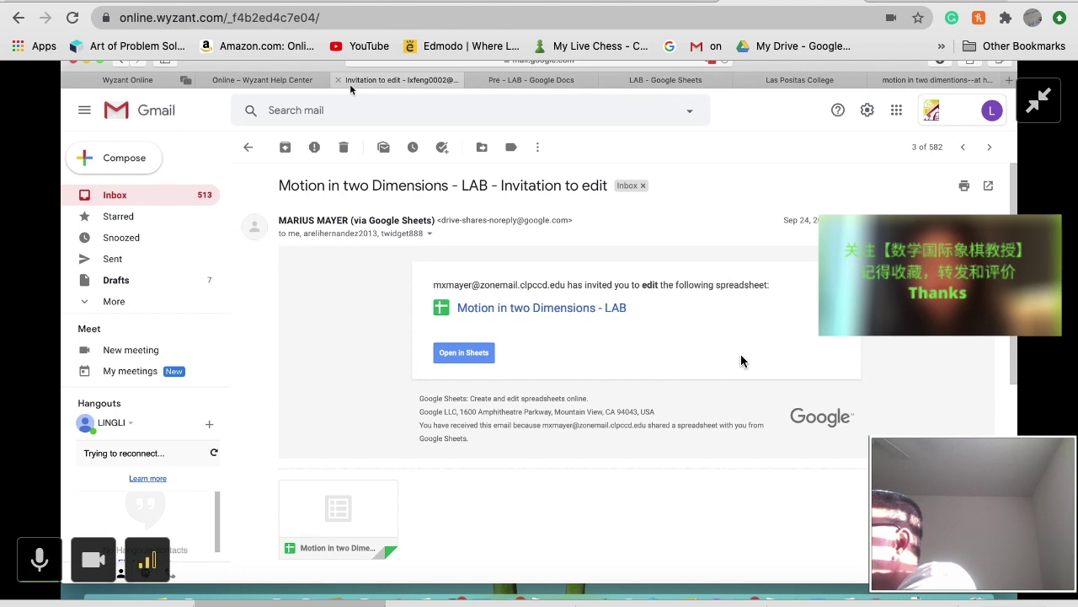
pyautogui.click(140, 82)
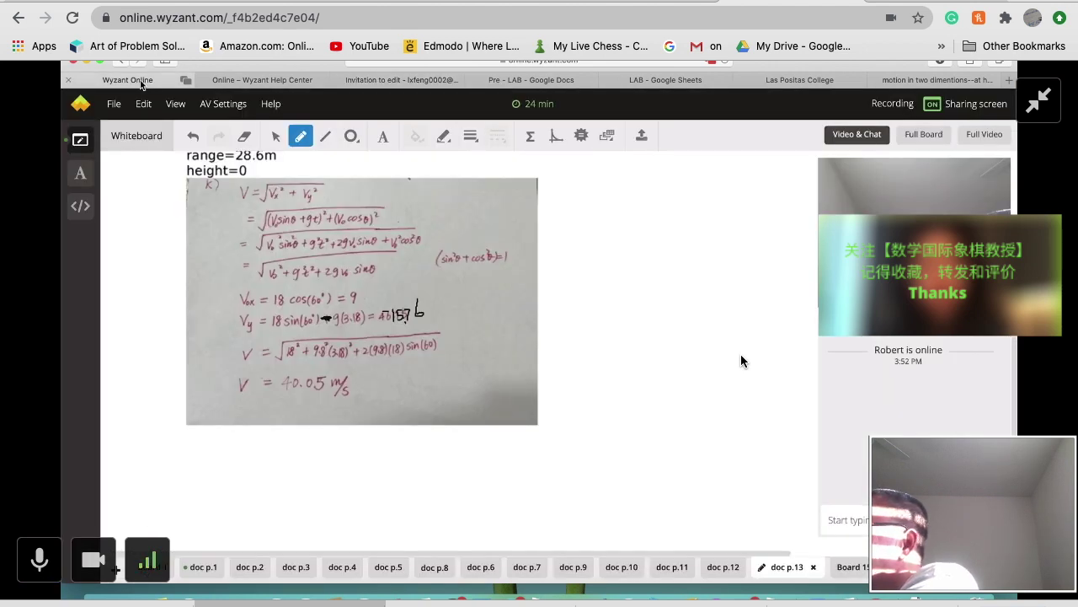